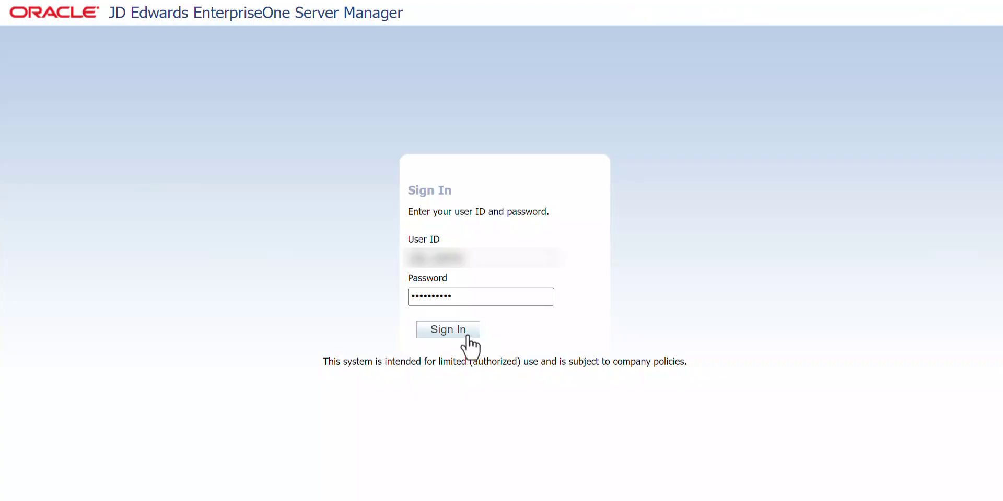
- Sign in and go to the Server Manager Users page under Configure
left_click(467, 335)
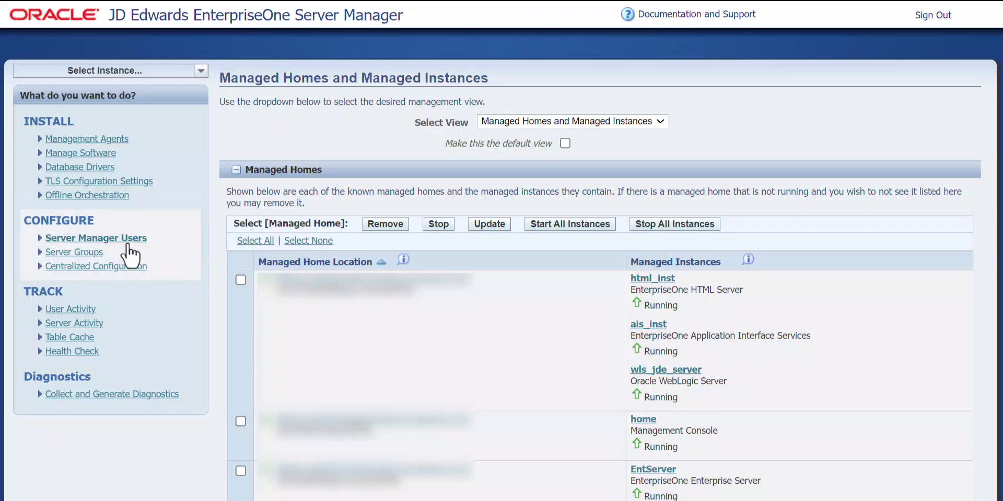
left_click(133, 241)
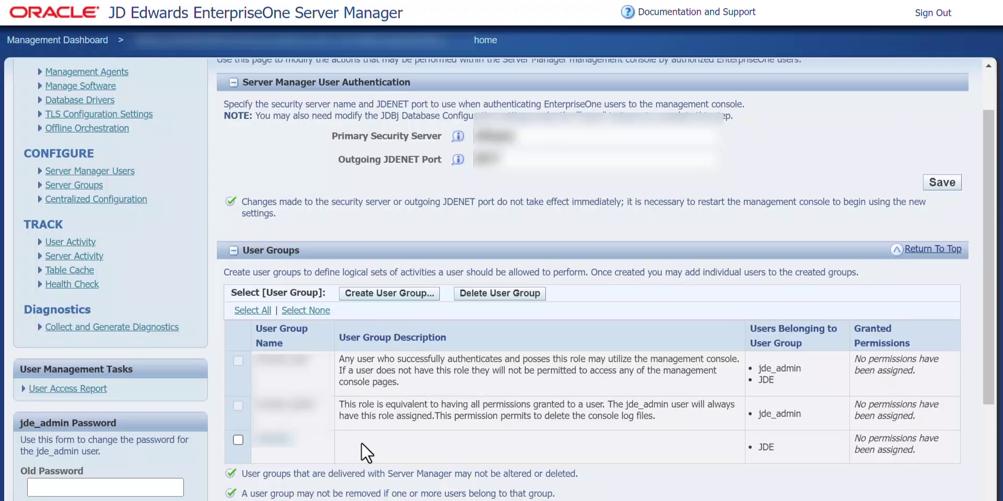
- Move enterpriseServerDeveloper into the user group's permissions for Server Group: default
left_click(287, 444)
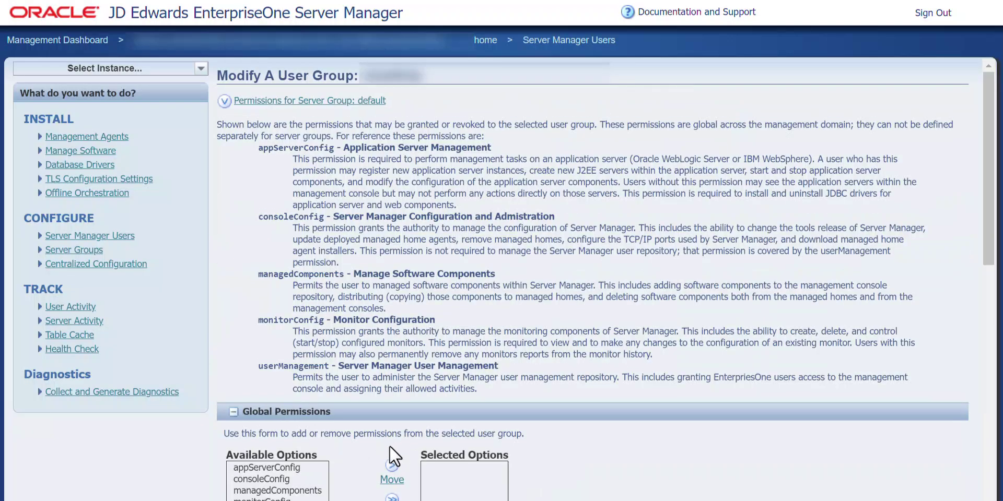
scroll(334, 450, "down", 5)
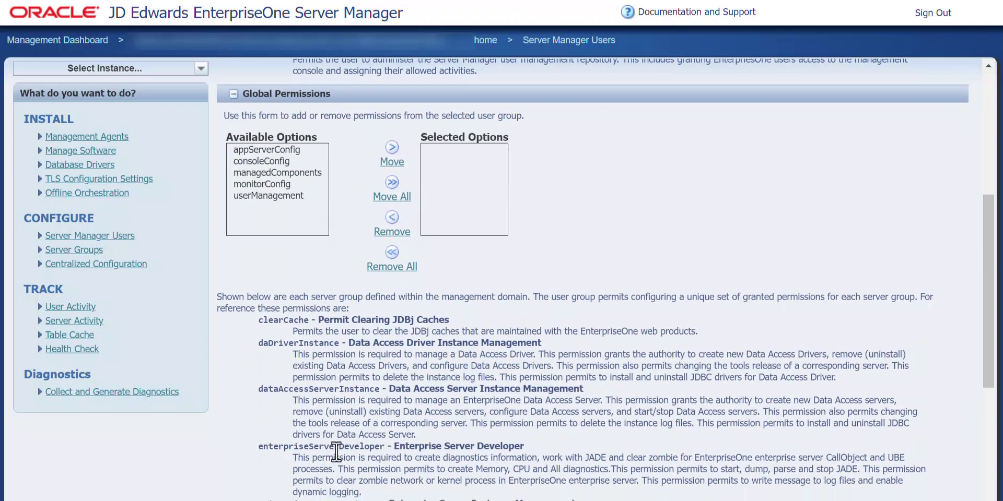
scroll(334, 450, "down", 10)
scroll(336, 452, "down", 1)
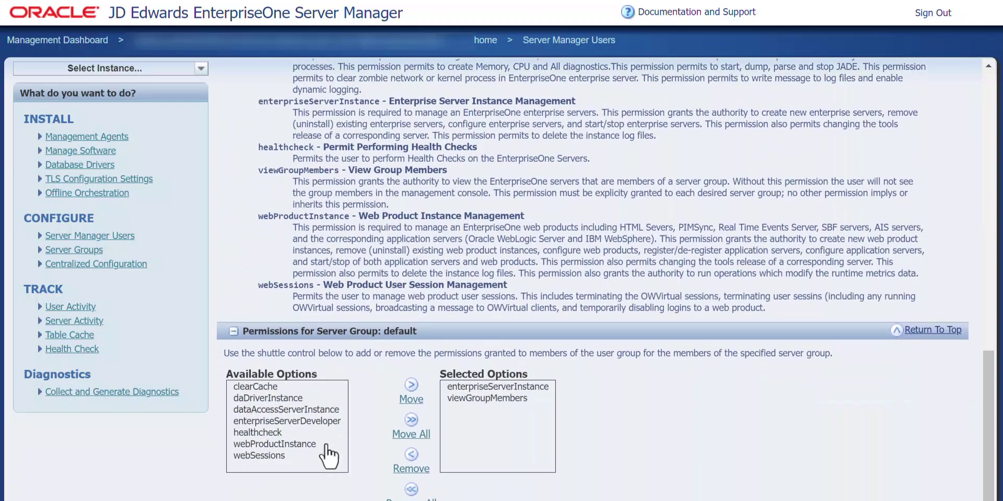
left_click(272, 423)
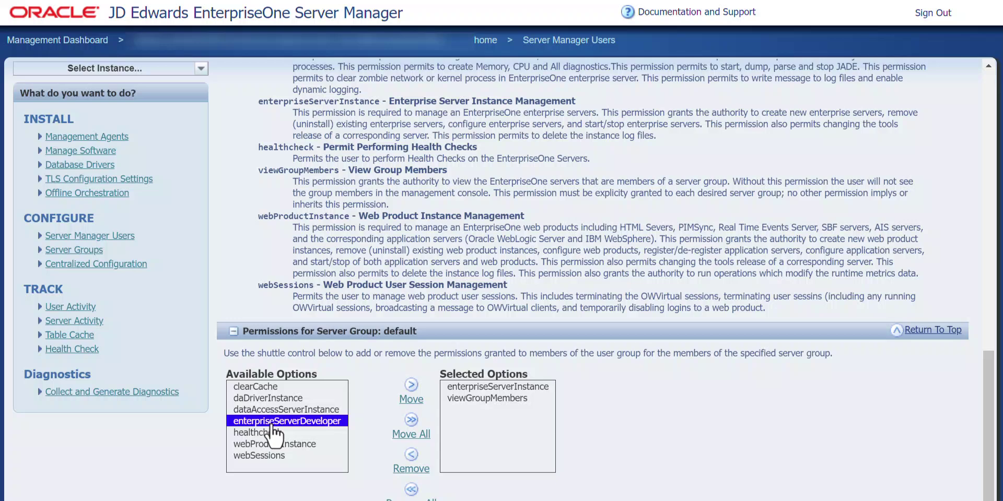
left_click(412, 386)
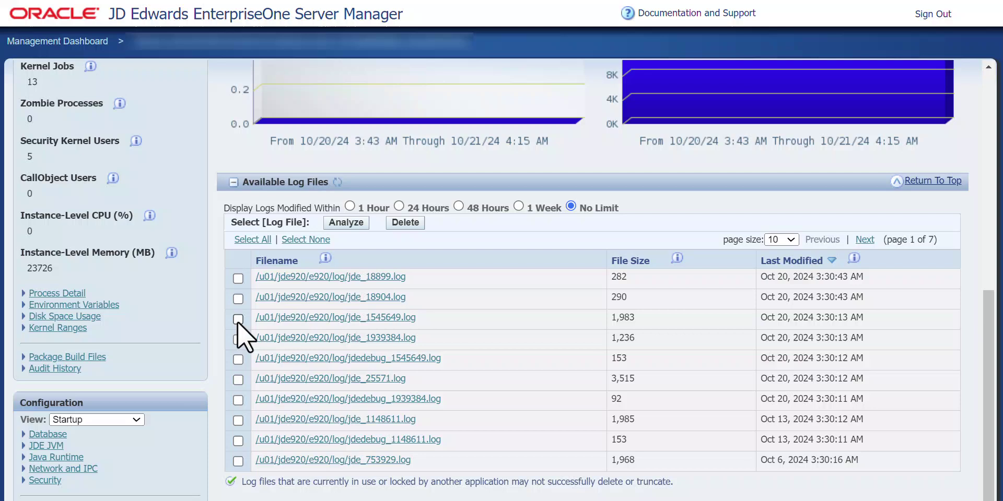
- Analyze the checked log file jde_1545649.log
left_click(356, 225)
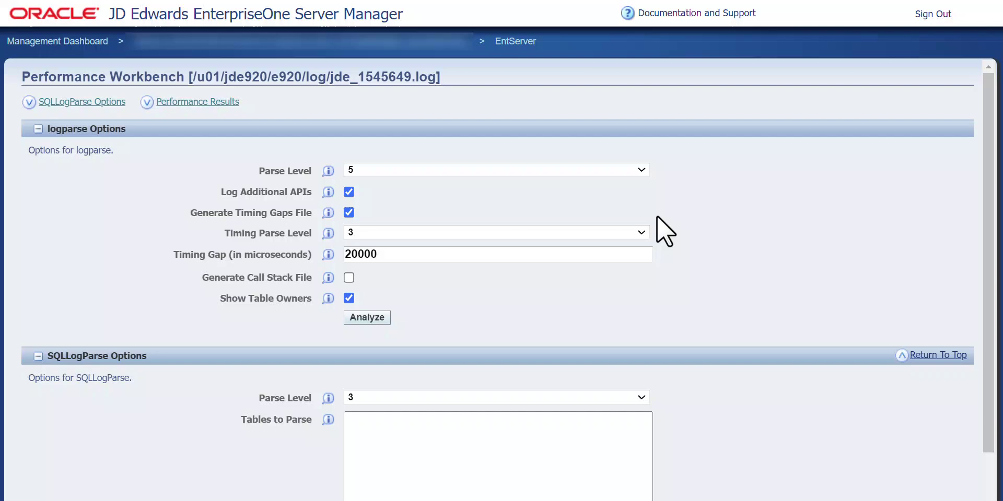
- Run logparse with Parse Level 3, Timing Gap 10000 and Show Table Owners unchecked
left_click(634, 169)
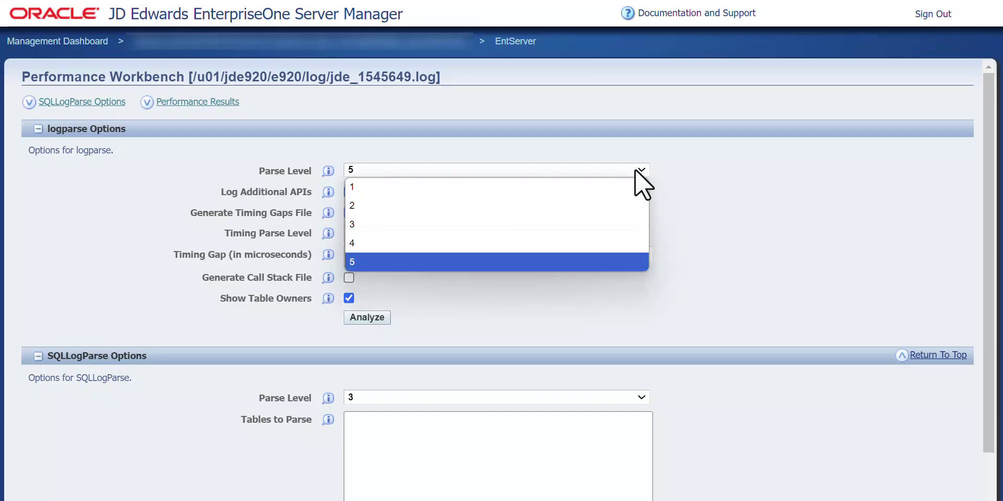
left_click(514, 225)
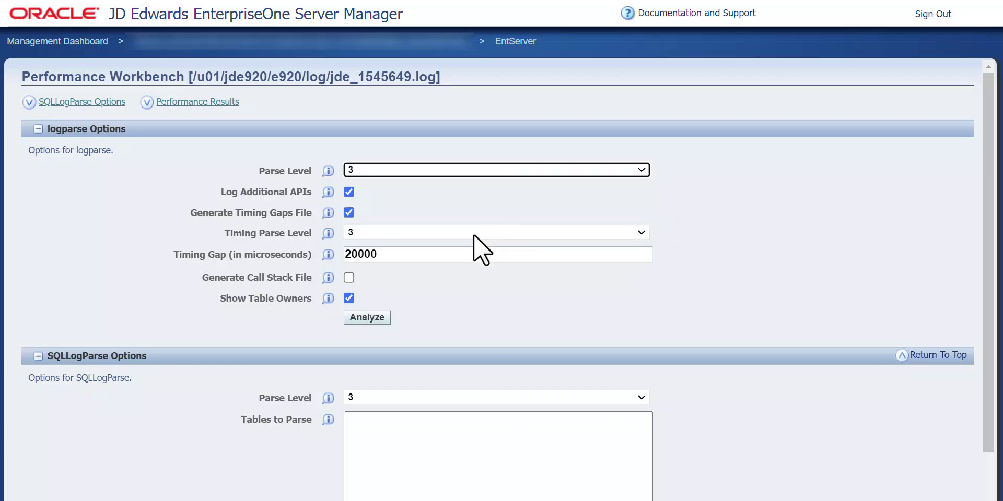
left_click(347, 254)
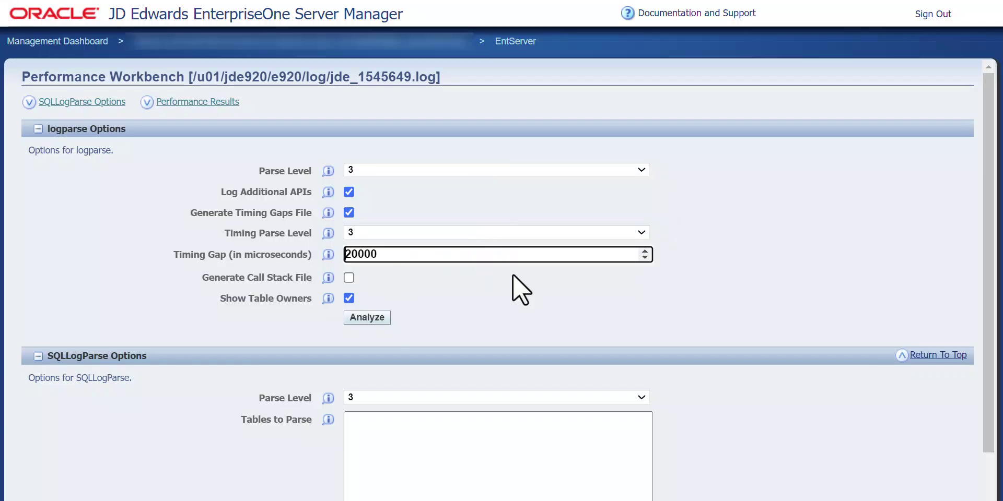
key("Delete")
type("1")
left_click(362, 294)
left_click(349, 298)
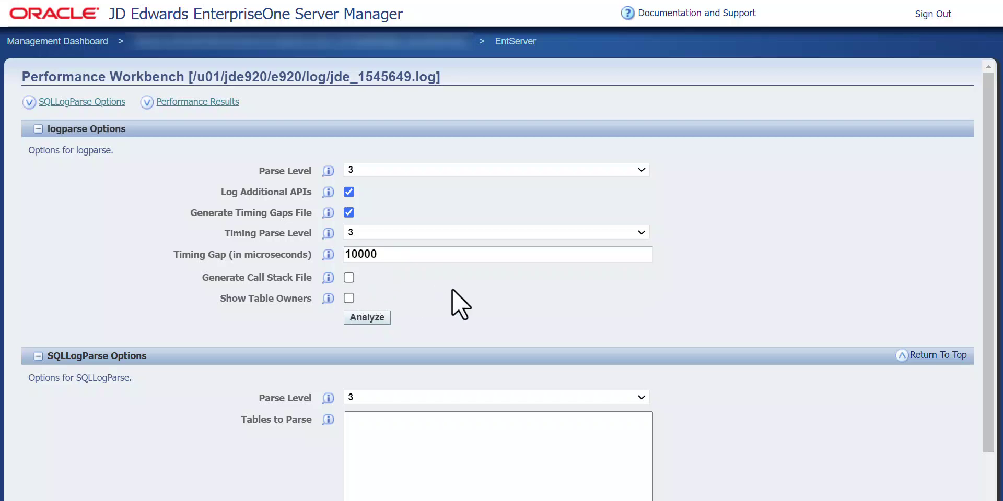
left_click(387, 322)
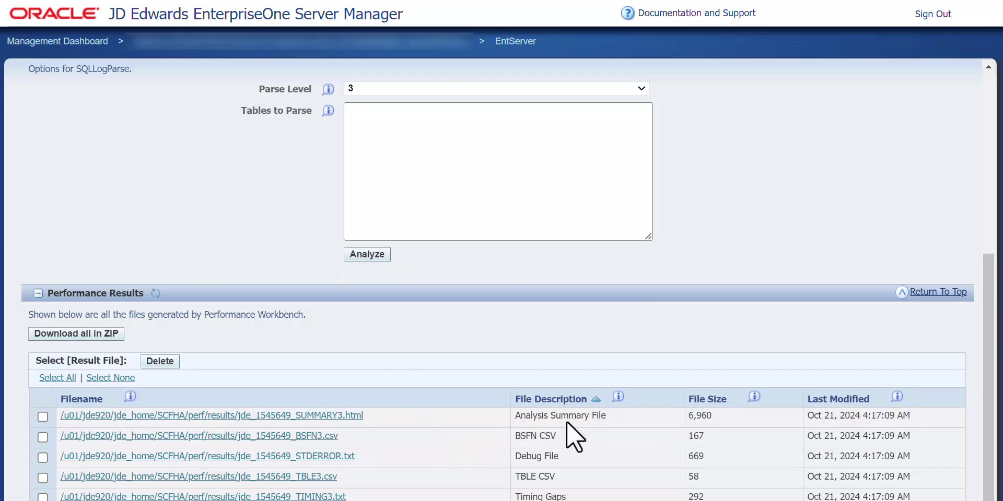
- Read the SUMMARY3.html logparse summary, then go back to the workbench options
left_click(334, 418)
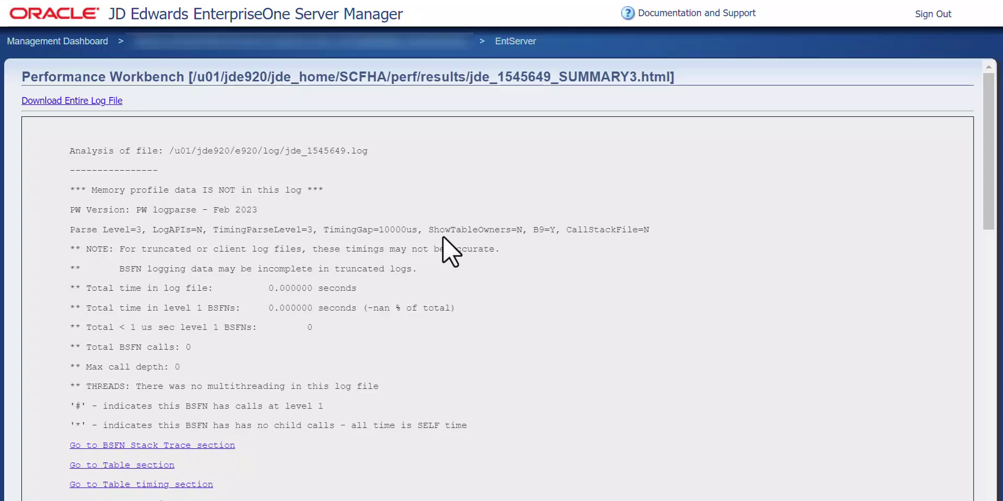
key("alt+Left")
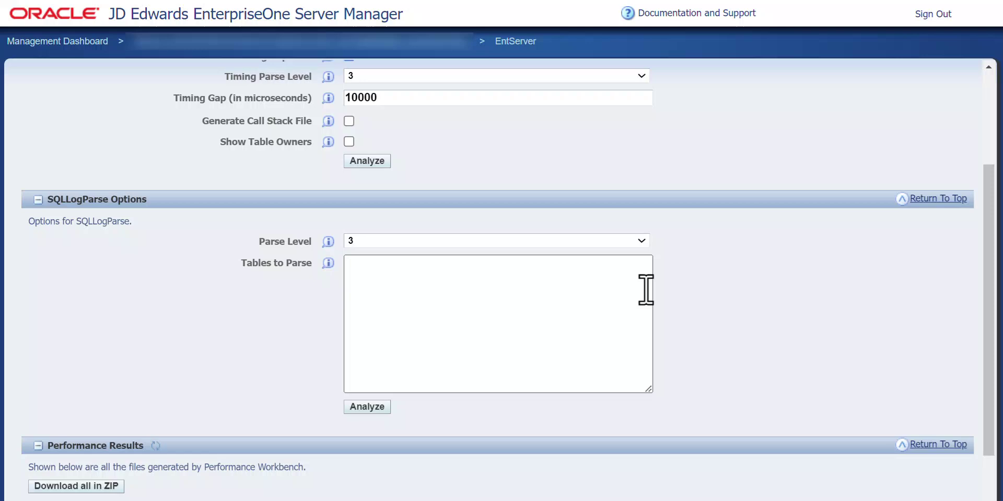
- Run SQLLogParse at Parse Level 2 on table F9860 and scroll to Performance Results
left_click(643, 240)
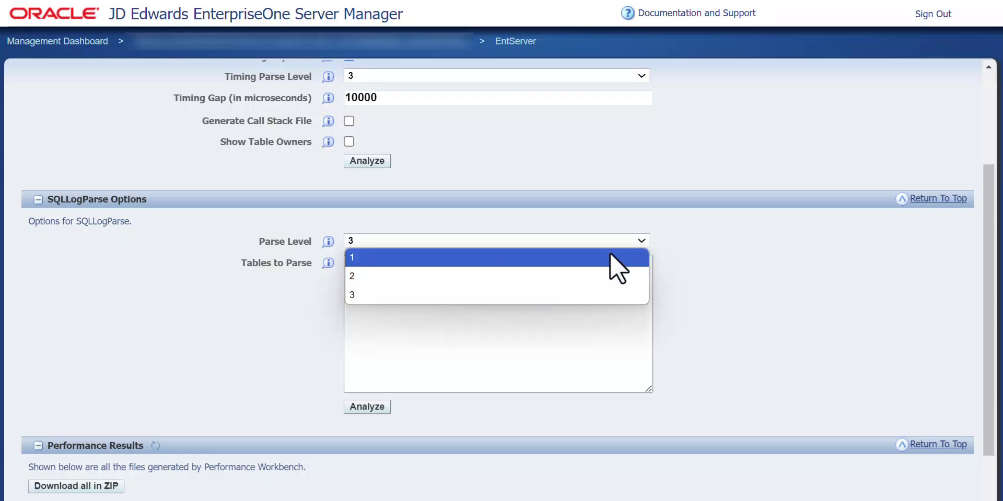
left_click(603, 276)
left_click(605, 275)
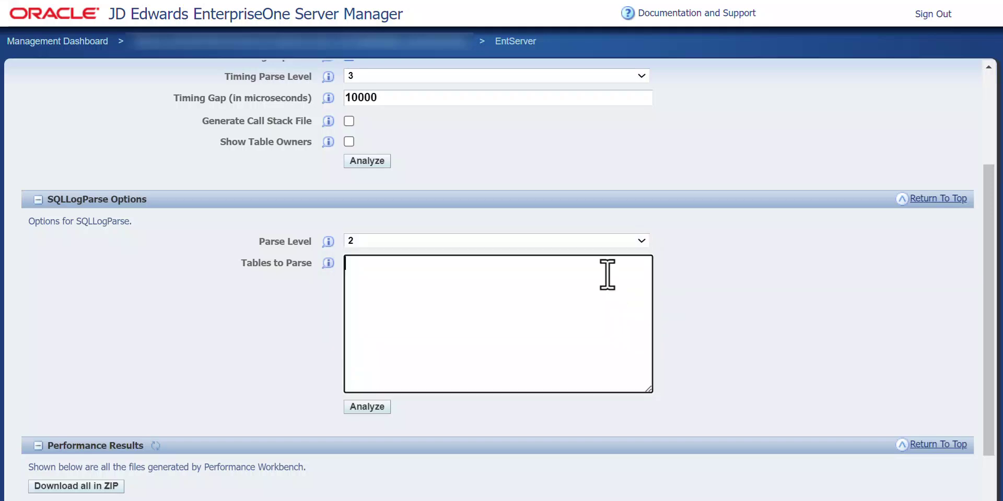
type("F9860")
left_click(387, 407)
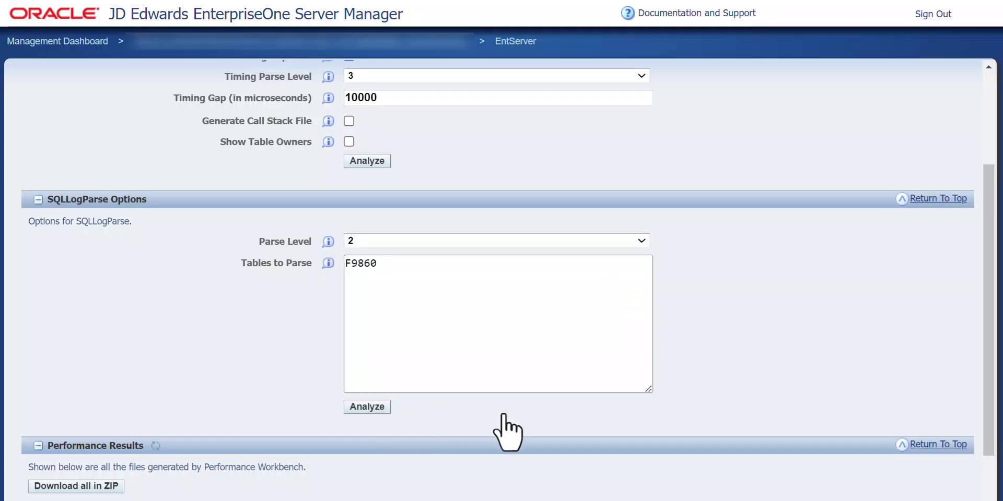
scroll(678, 415, "down", 4)
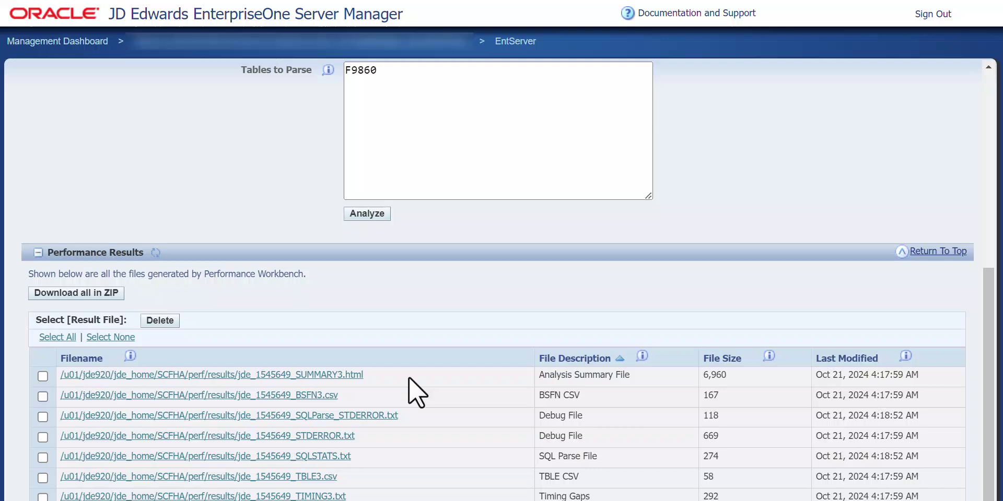
- View the BSFN3.csv result, then return to the Performance Results list
left_click(329, 399)
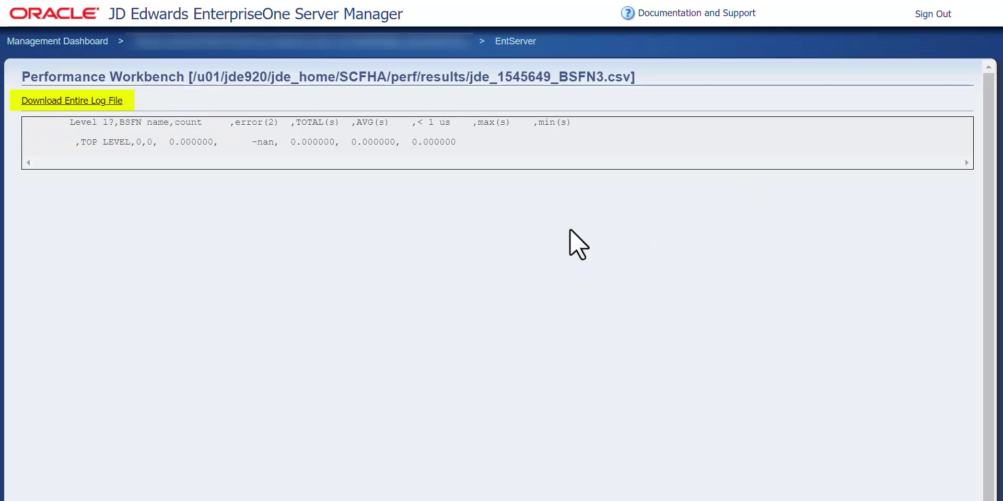
key("alt+Left")
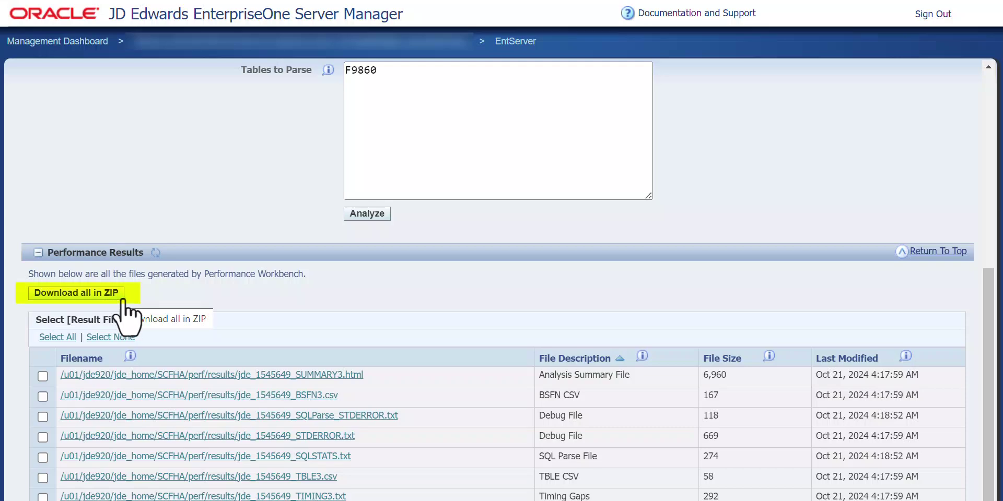